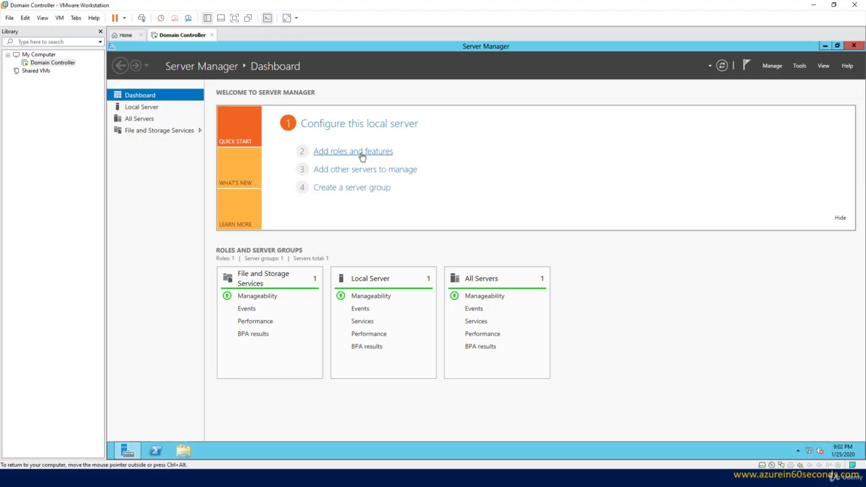
Start the Add Roles and Features wizard and choose a role-based installation on the local server DC
left_click(362, 157)
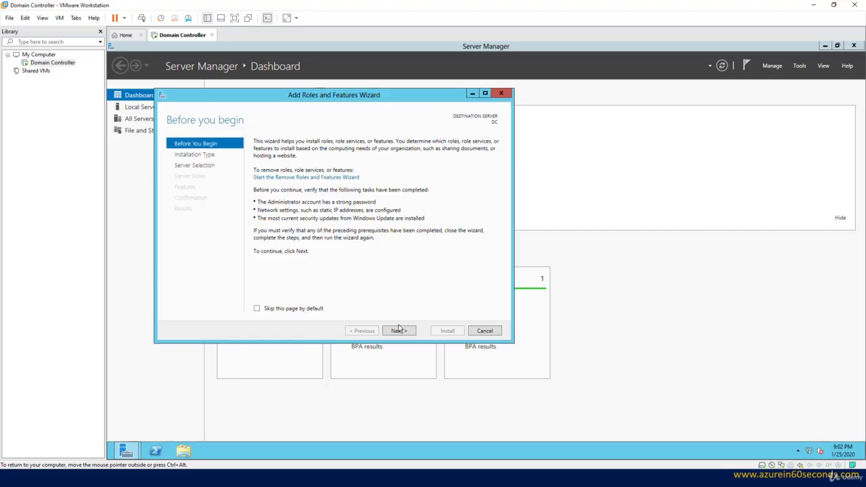
left_click(400, 332)
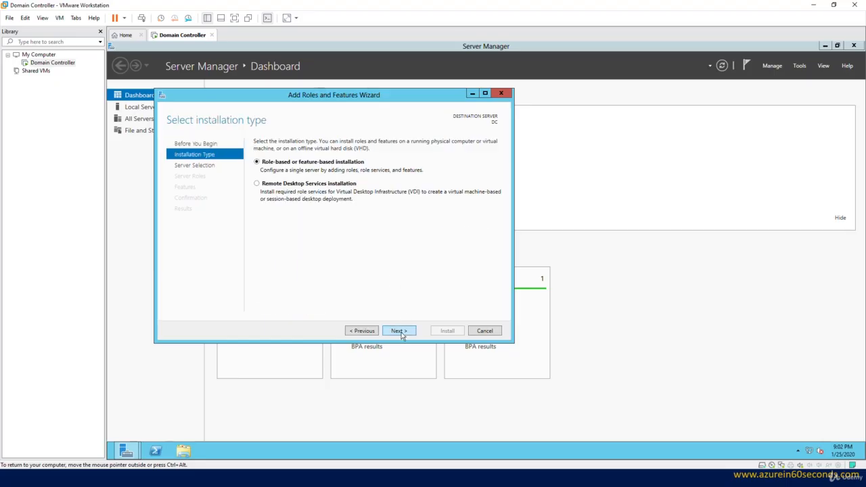
left_click(398, 332)
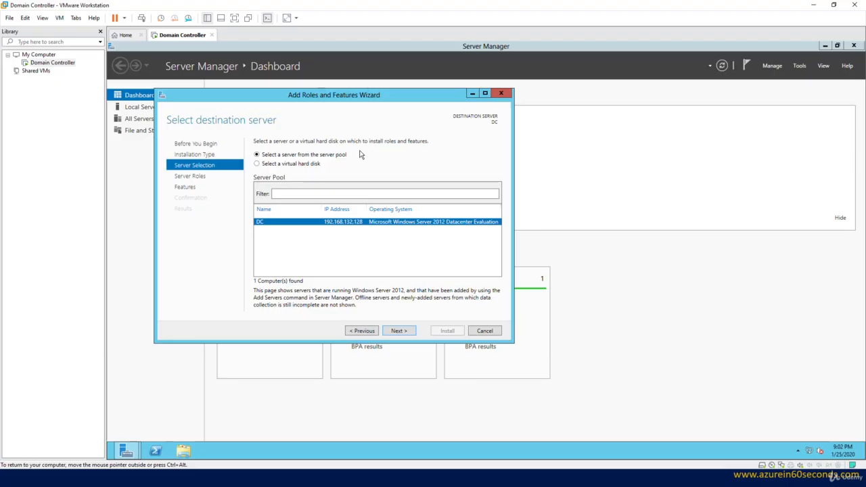
left_click(399, 330)
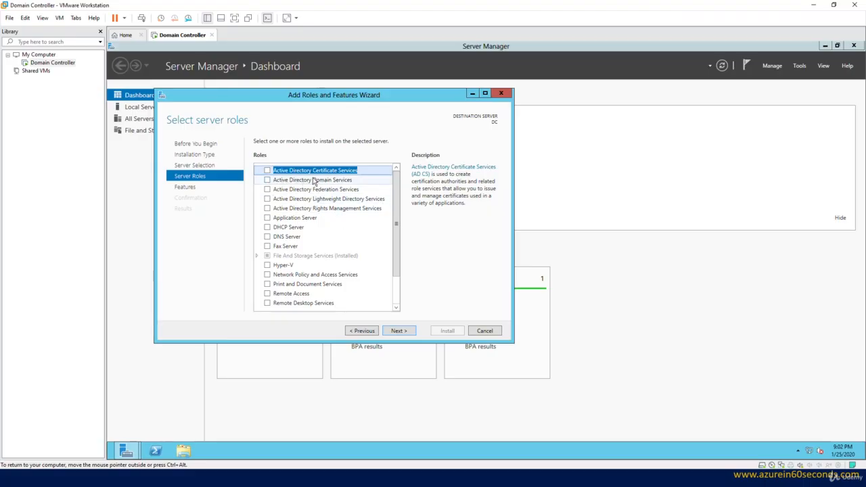
Select the Active Directory Domain Services role together with its required management features
left_click(267, 181)
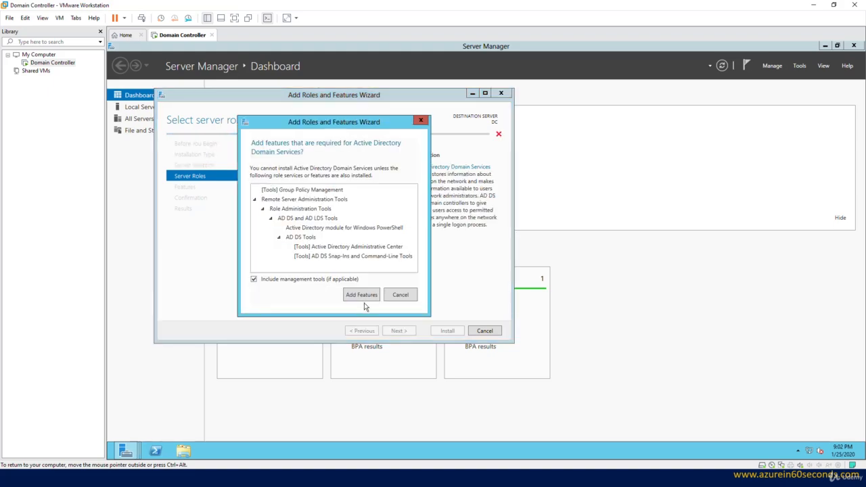
left_click(362, 295)
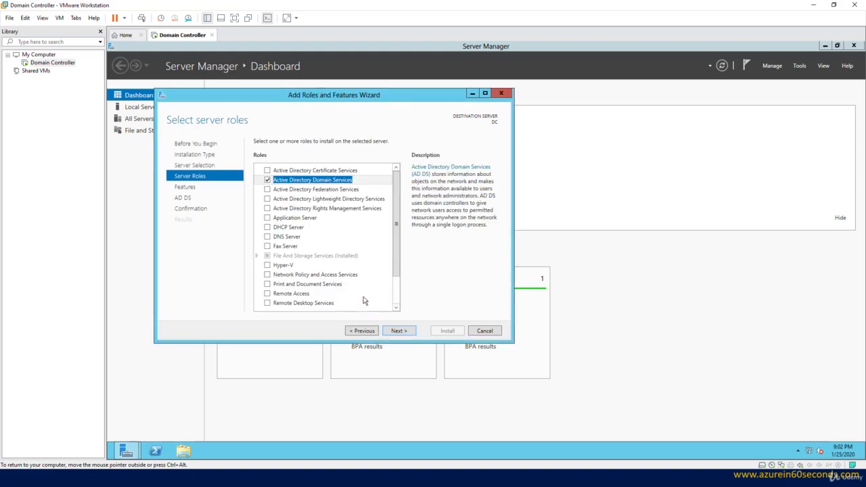
left_click(399, 333)
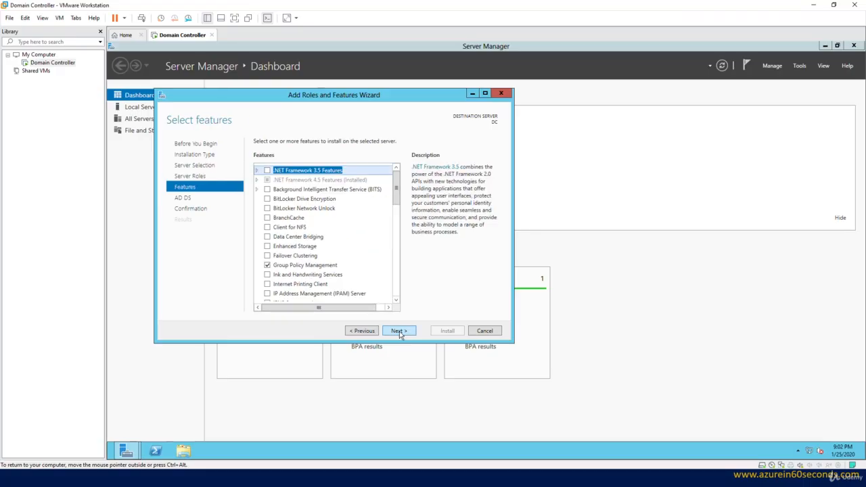
Add the .NET Framework 3.5 Features and install the selected roles and features
left_click(268, 171)
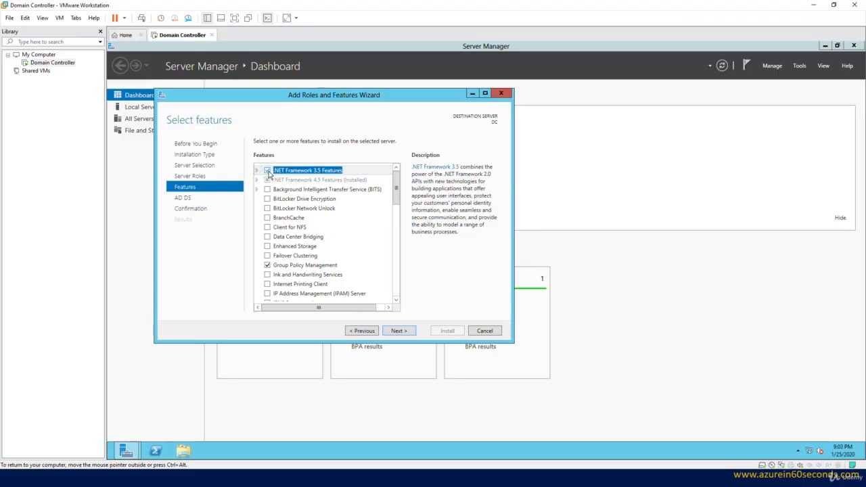
left_click(406, 334)
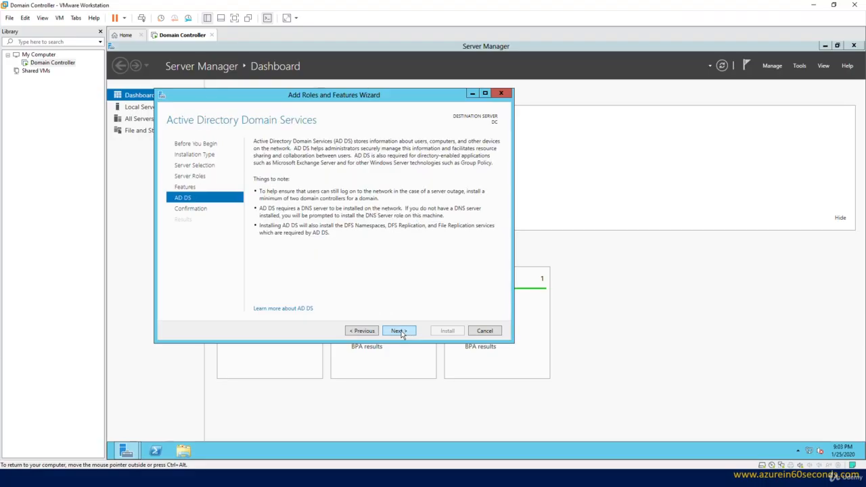
left_click(402, 334)
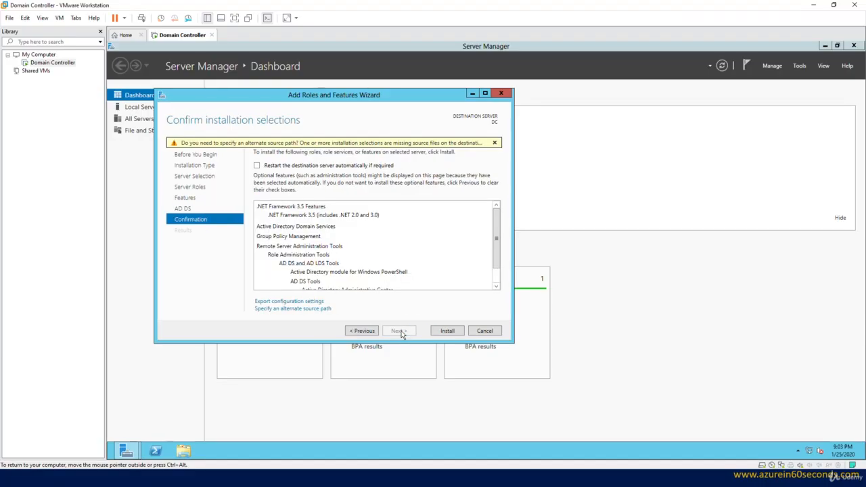
left_click(445, 332)
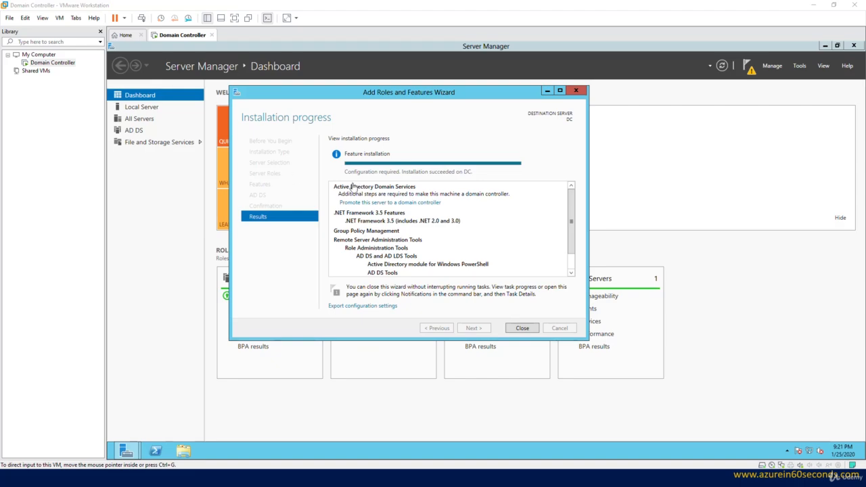
left_click(472, 137)
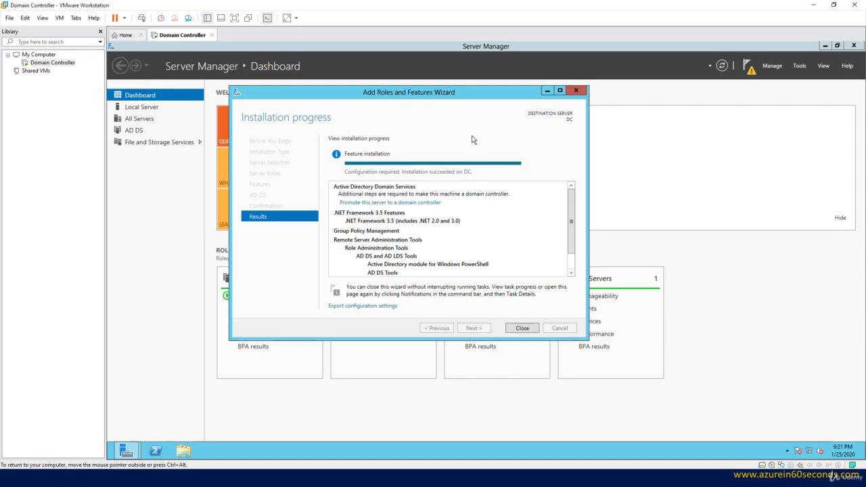
key("ctrl+alt")
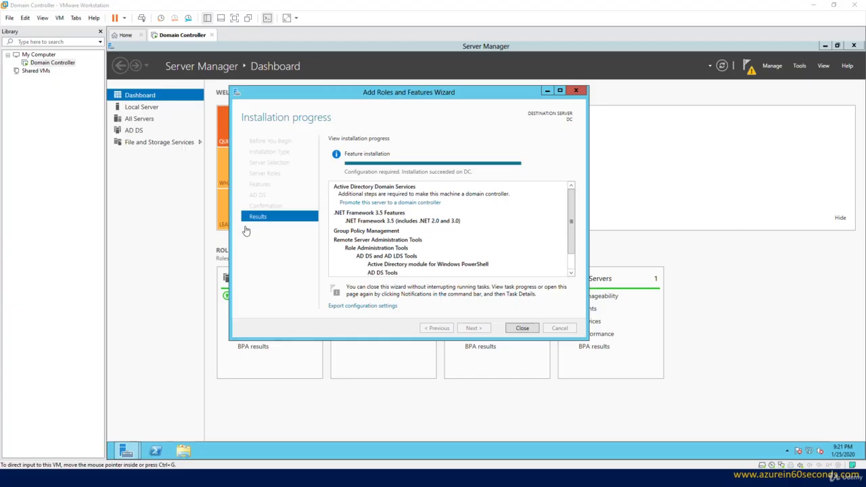
left_click(432, 134)
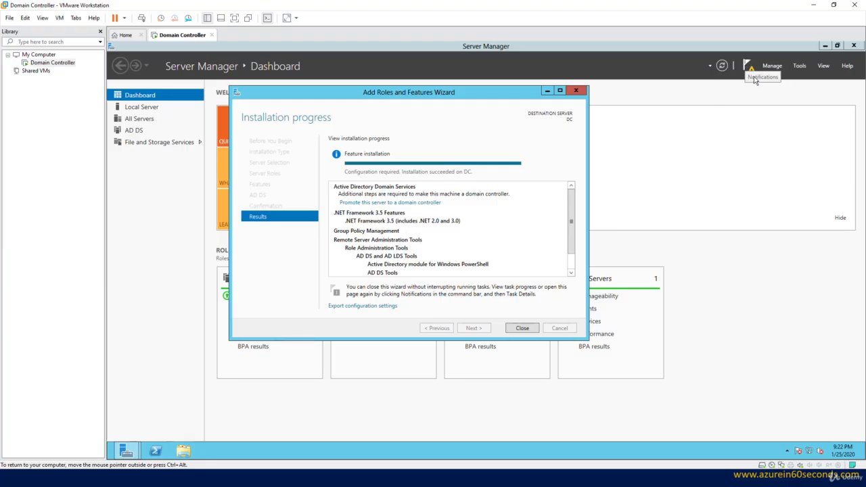
Promote the server to a domain controller by adding a new forest with root domain azurein60seconds.local
left_click(395, 204)
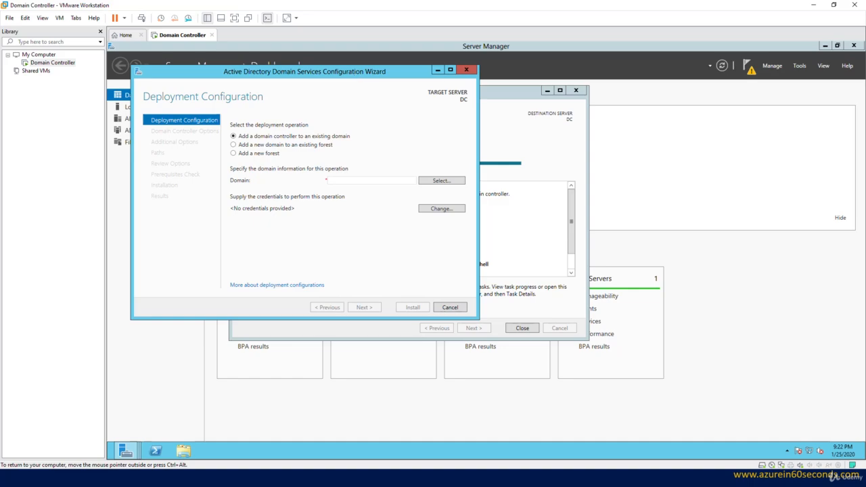
left_click_drag(354, 76, 426, 119)
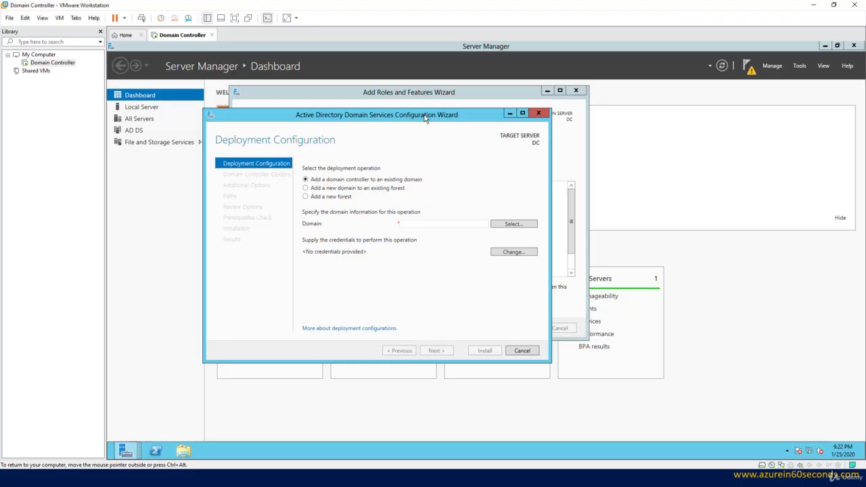
left_click(306, 197)
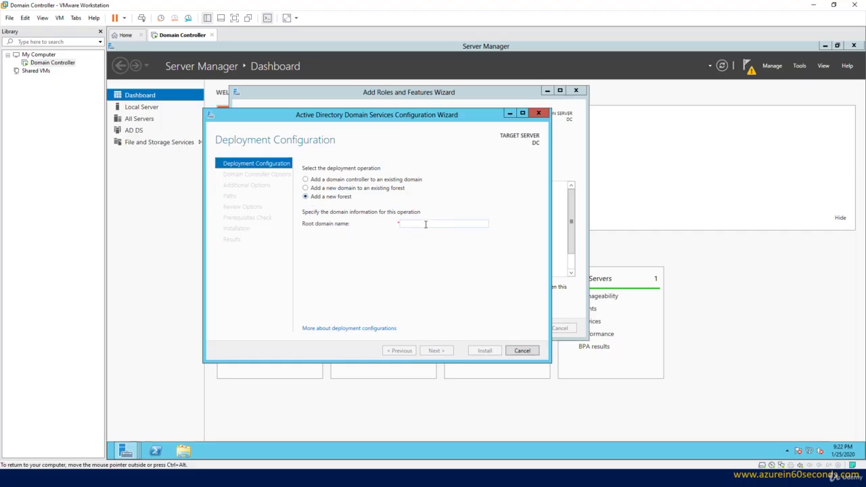
type("azurein60seconds.local")
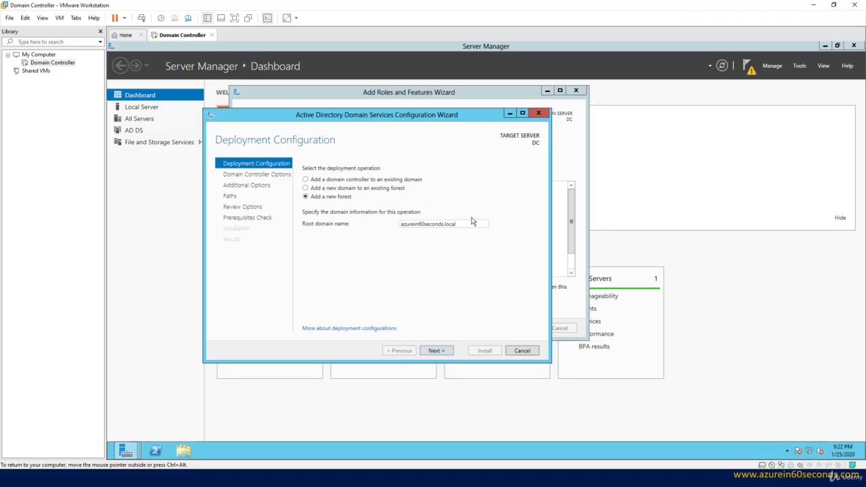
left_click(437, 351)
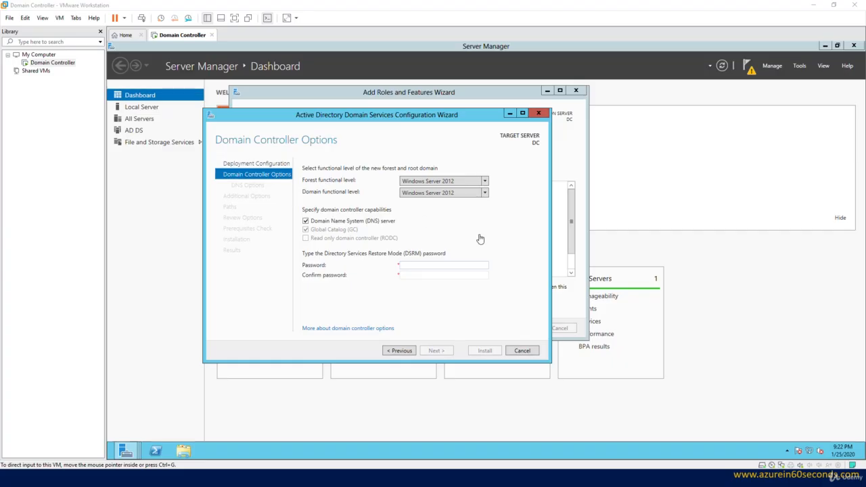
Enter and confirm the Directory Services Restore Mode password, keeping DNS server and Windows Server 2012 functional levels
left_click(479, 238)
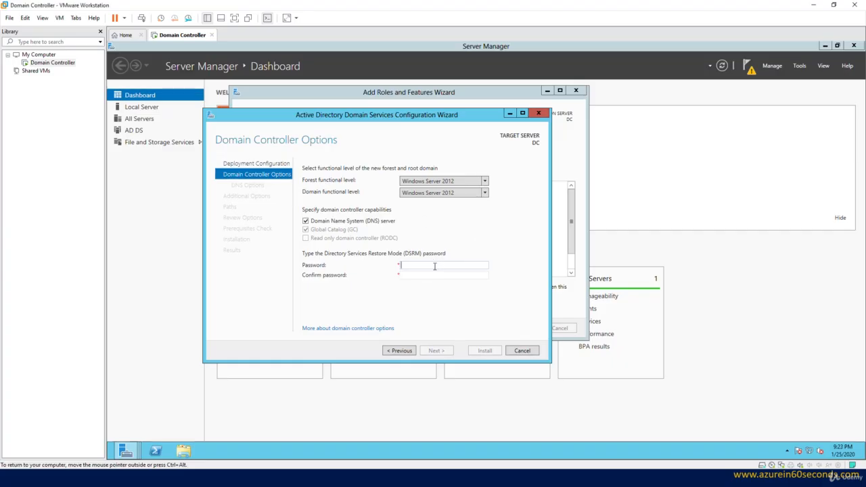
type("sword123!")
key("Tab")
type("Password123!!")
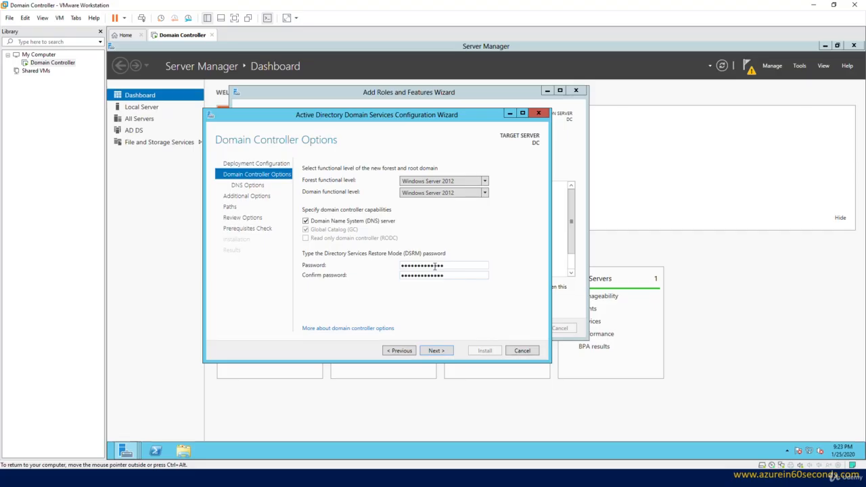
left_click(436, 350)
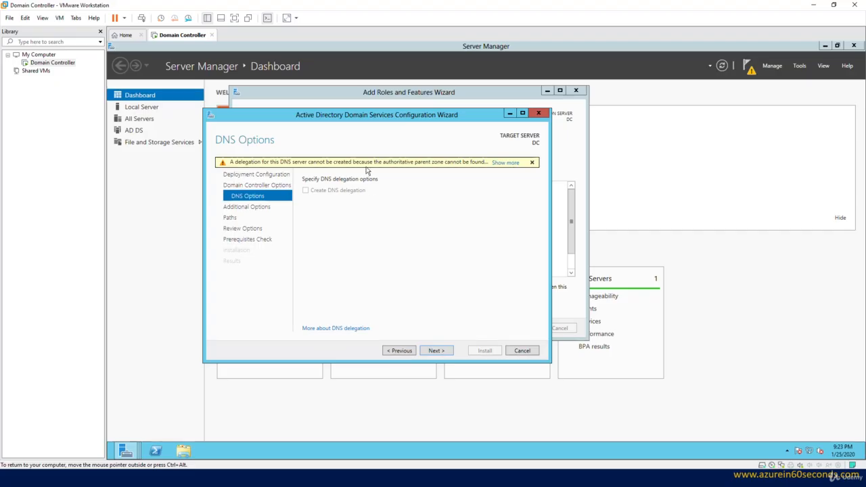
Keep the default DNS options, NetBIOS domain name and database, log and SYSVOL folder paths
left_click(437, 350)
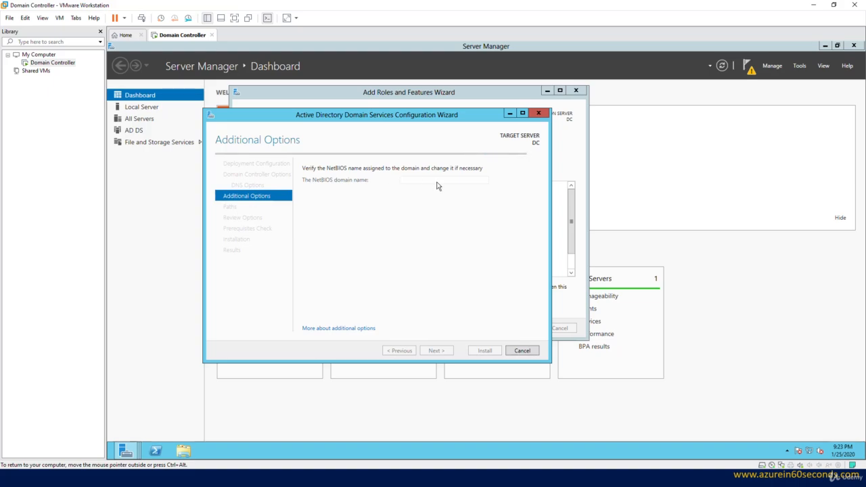
key("ctrl+alt")
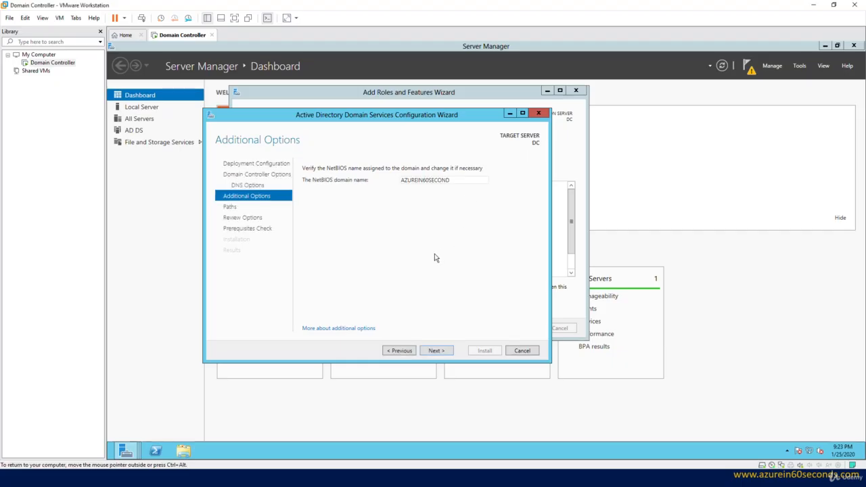
left_click(436, 350)
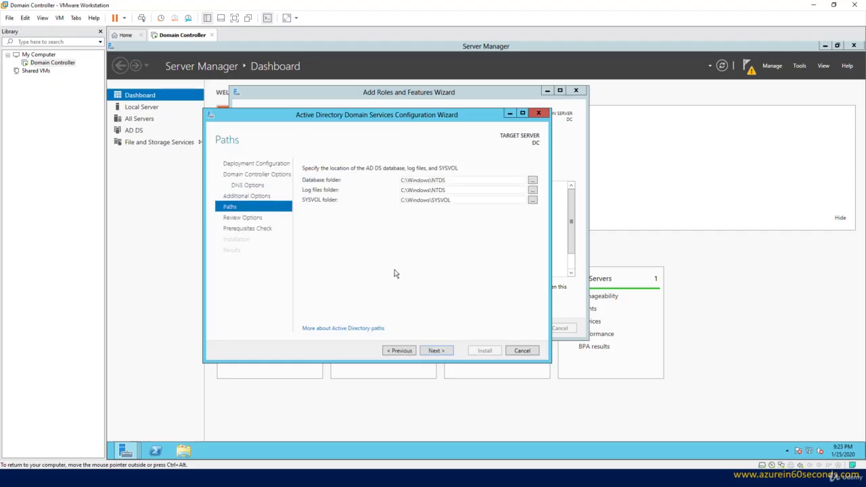
left_click(439, 350)
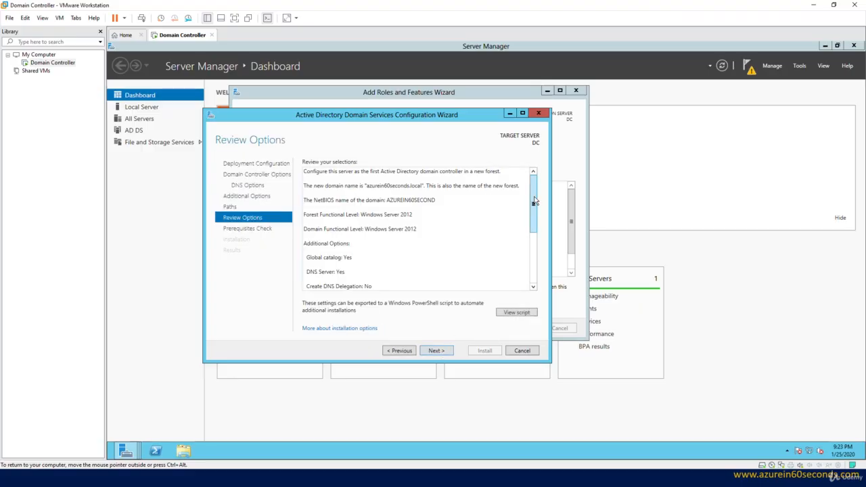
Review the chosen options and start the domain controller installation after the prerequisites check
left_click_drag(533, 203, 521, 166)
left_click(435, 350)
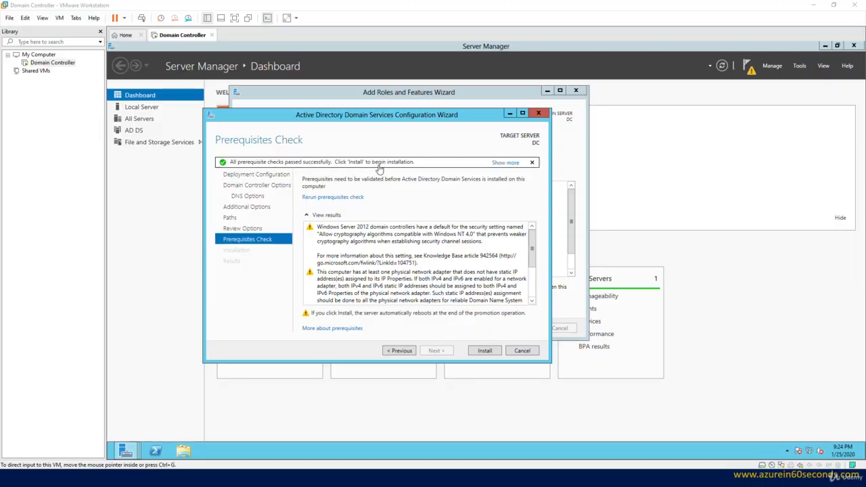
left_click(447, 334)
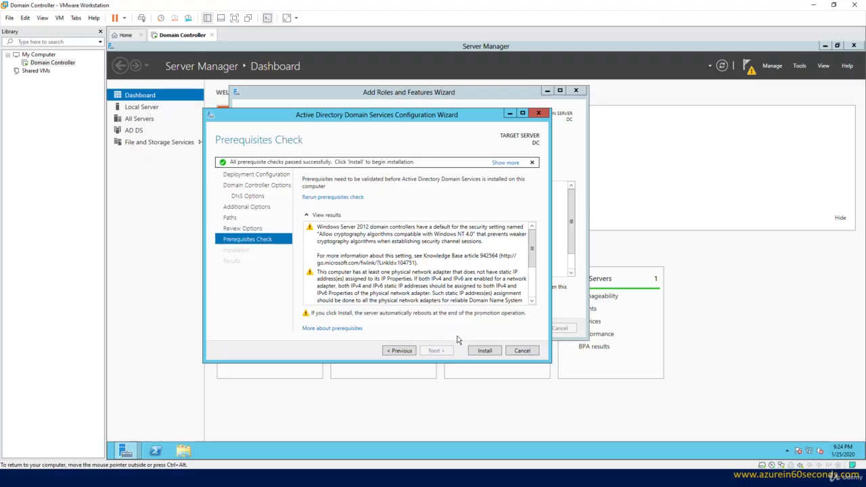
left_click(489, 353)
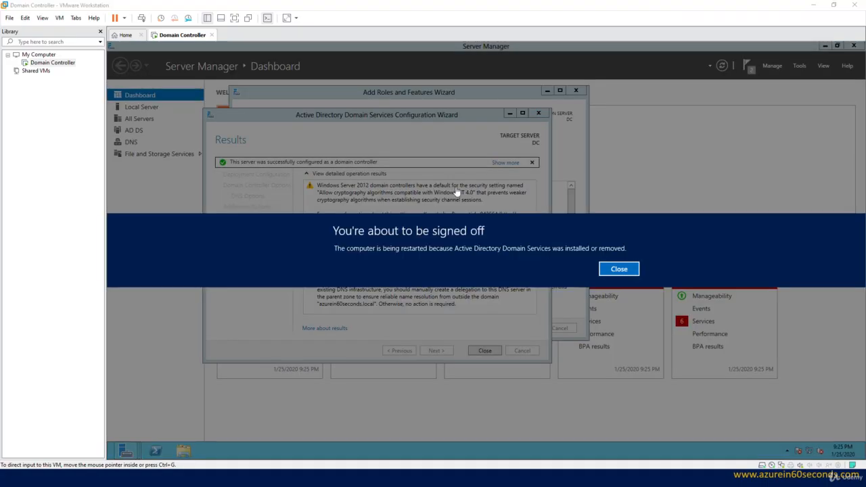
Dismiss the sign-off notice and let the server restart to the sign-in screen
left_click(619, 269)
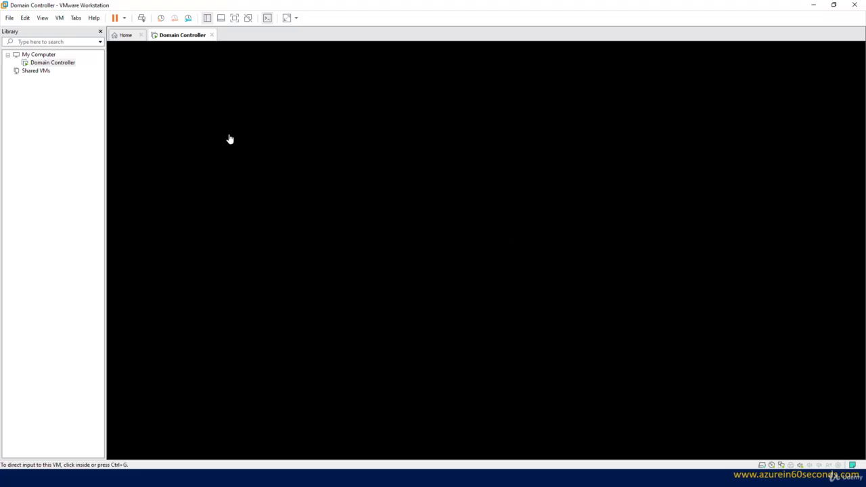
left_click(330, 127)
key("ctrl+alt")
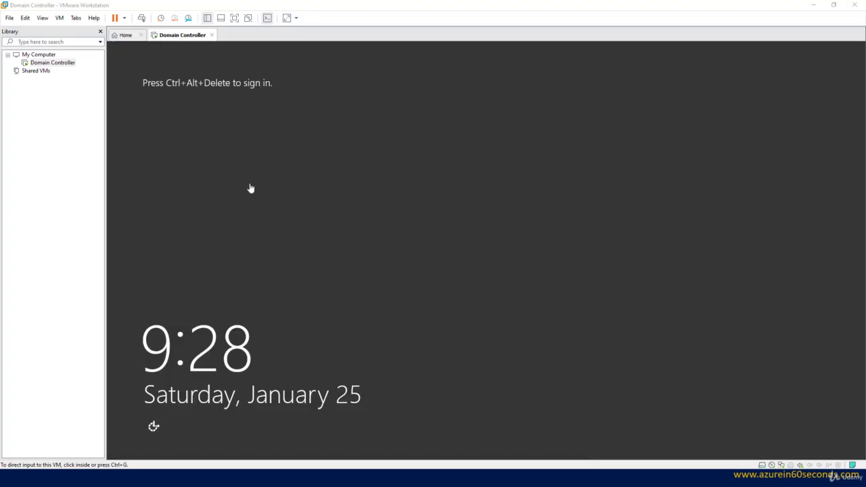
left_click(248, 157)
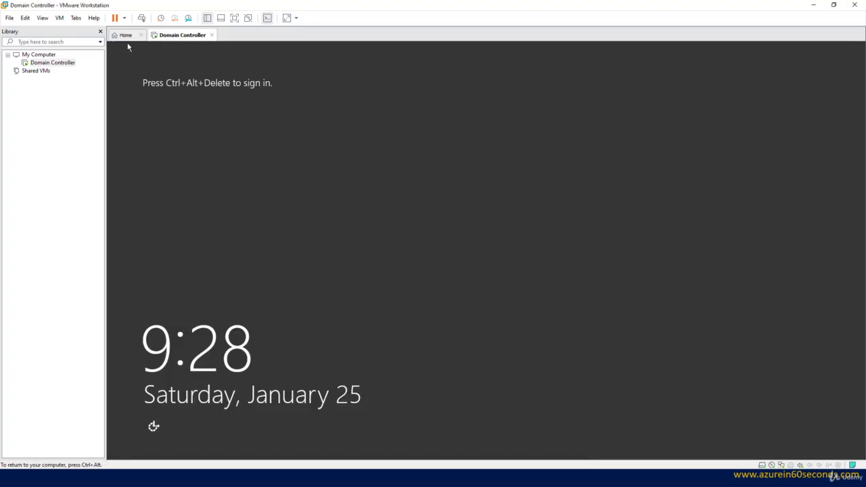
left_click(142, 19)
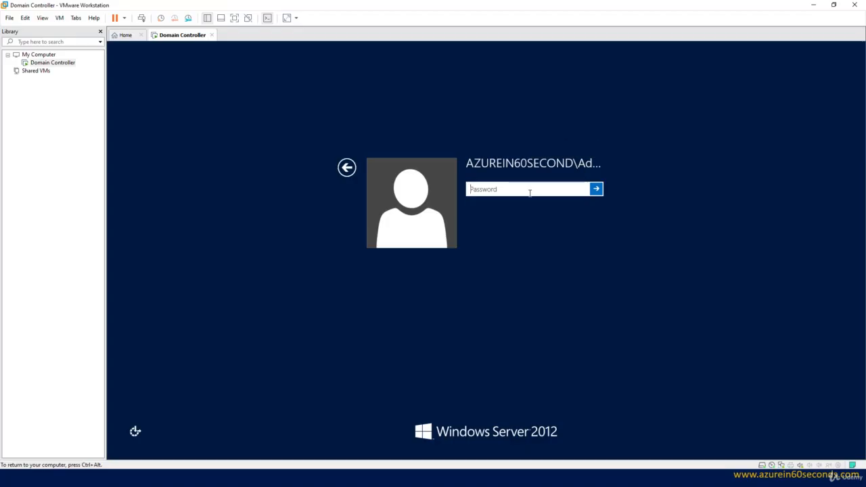
Sign in to the domain administrator account by entering its password
type("**********")
key("Return")
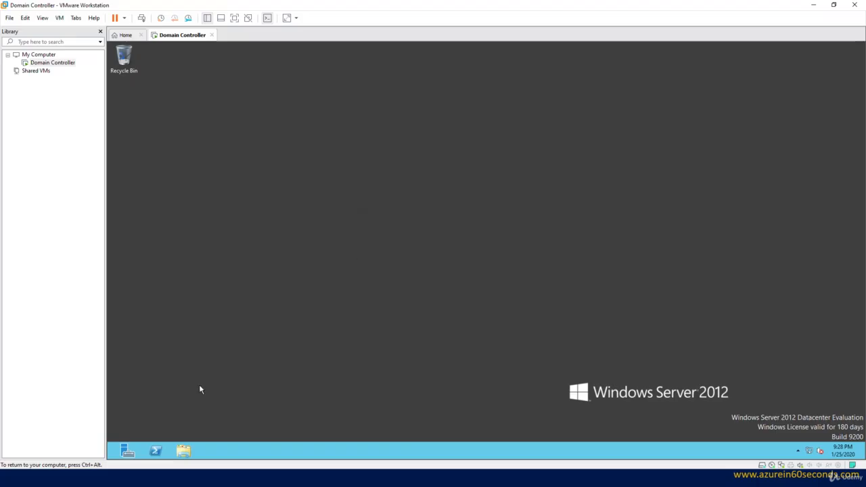
Open File Explorer from the taskbar
left_click(183, 451)
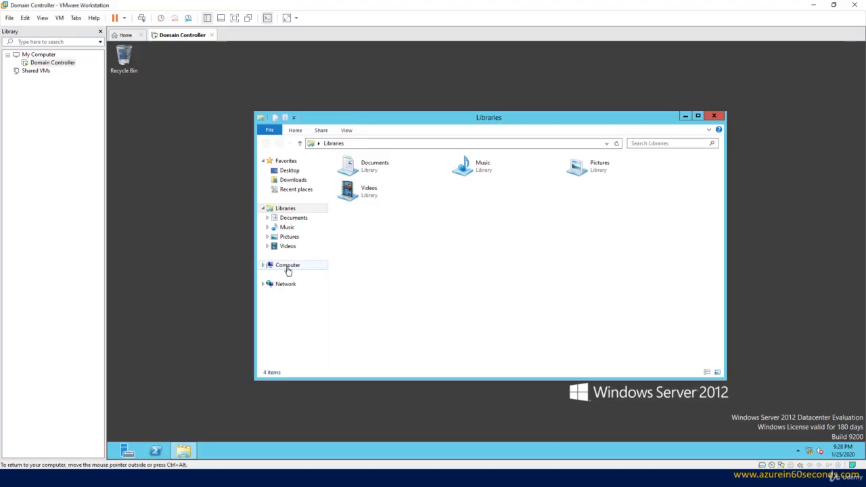
Open the computer's system properties to review its name and domain, then close the System and Explorer windows
right_click(287, 267)
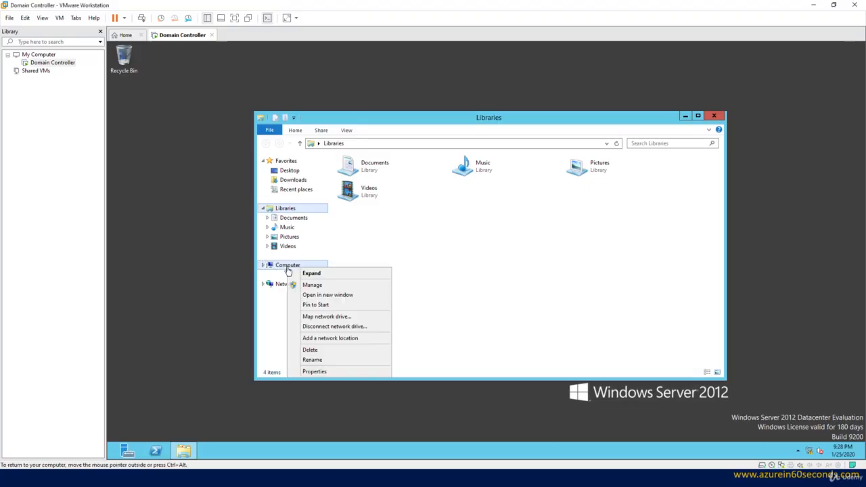
left_click(322, 372)
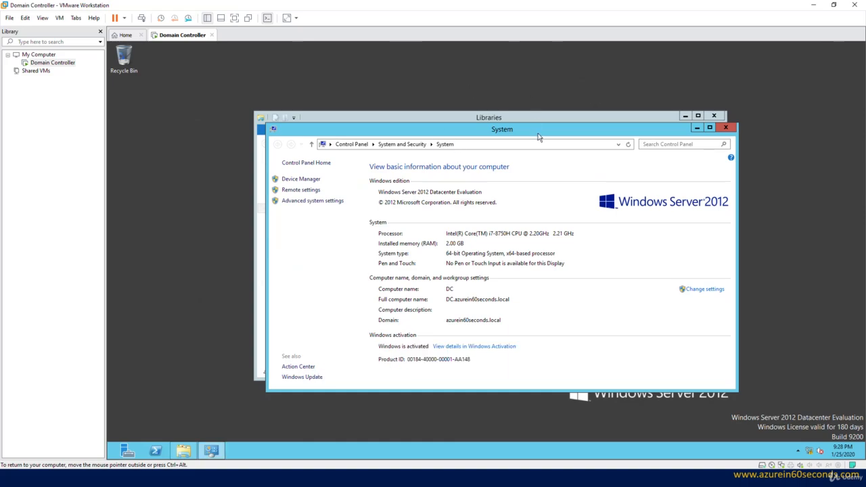
left_click_drag(538, 133, 497, 87)
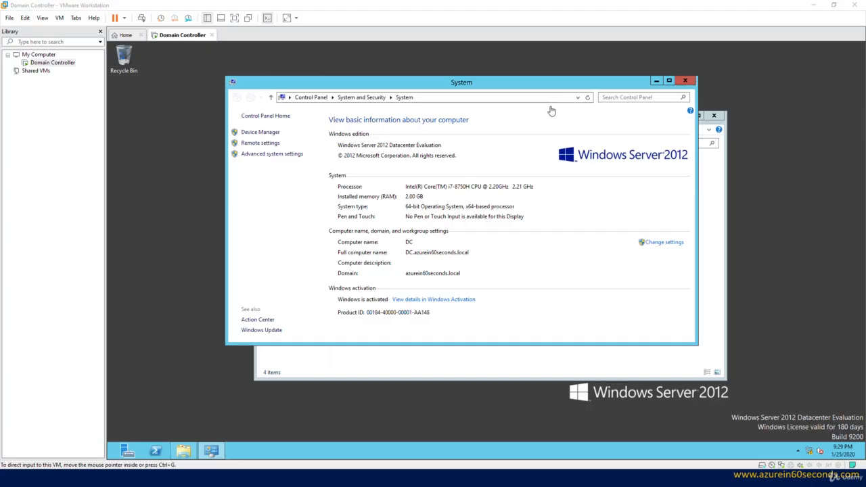
left_click(685, 81)
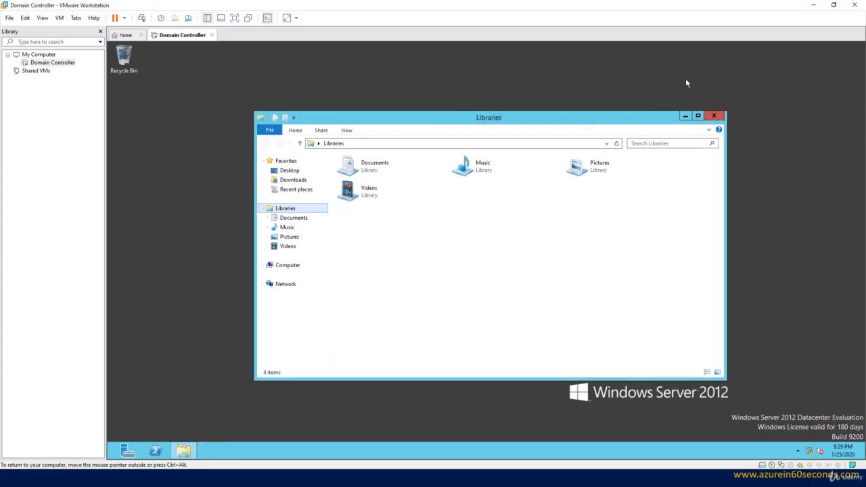
left_click(713, 115)
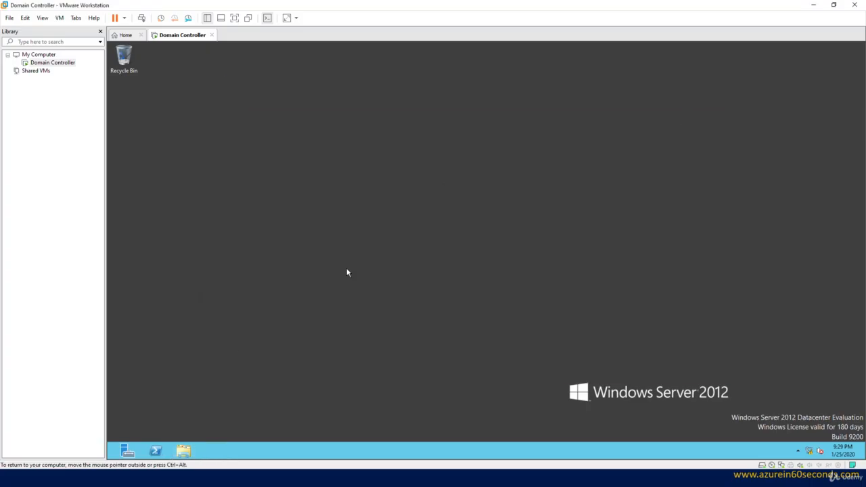
Open Active Directory Users and Computers from Server Manager, expand the azurein60seconds.local domain and maximize the window
left_click(127, 452)
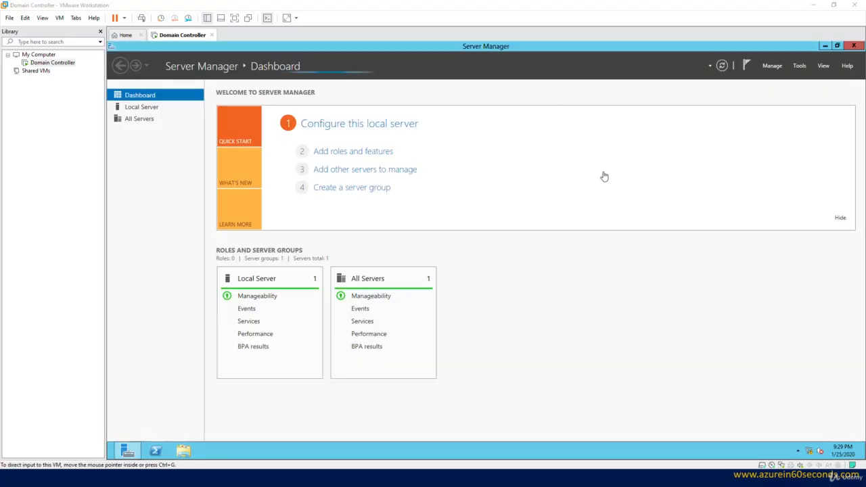
left_click(800, 66)
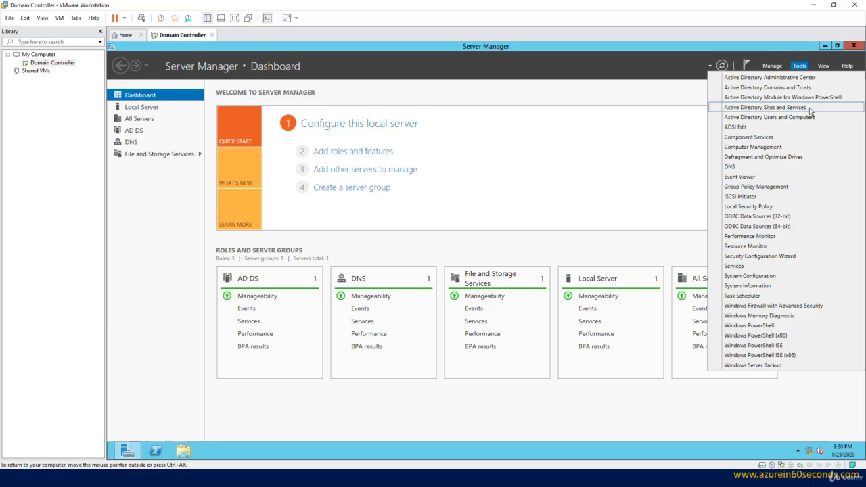
left_click(769, 119)
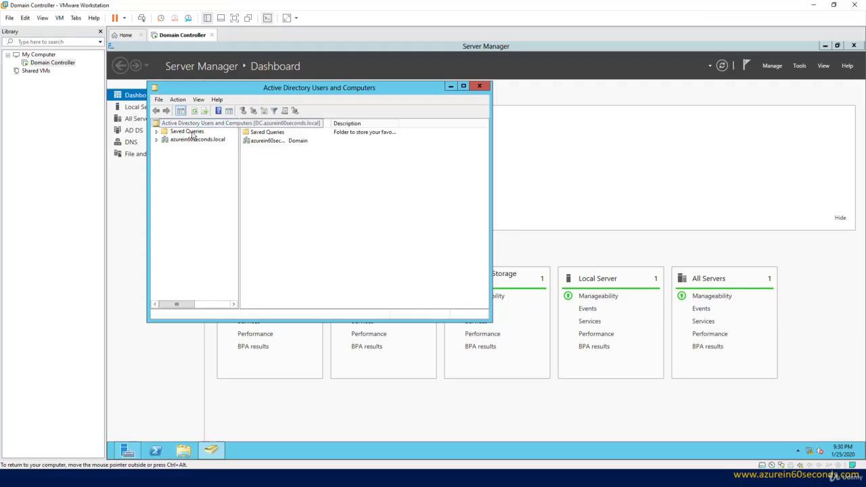
left_click(156, 139)
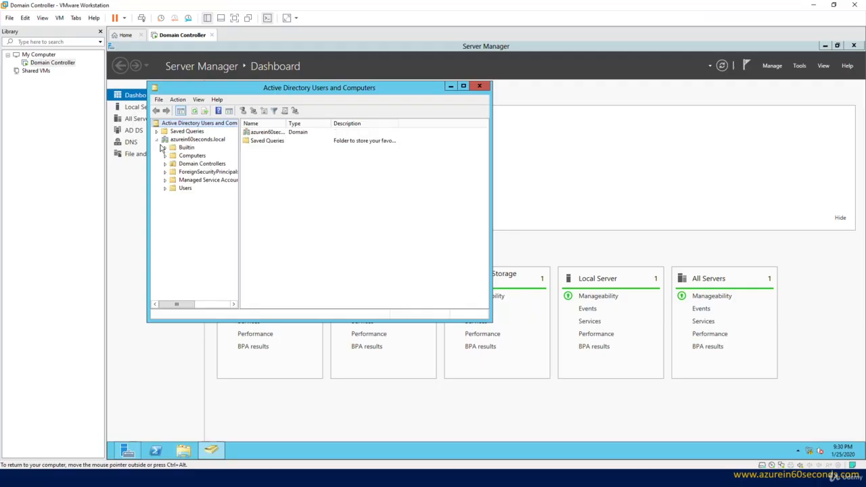
left_click(463, 86)
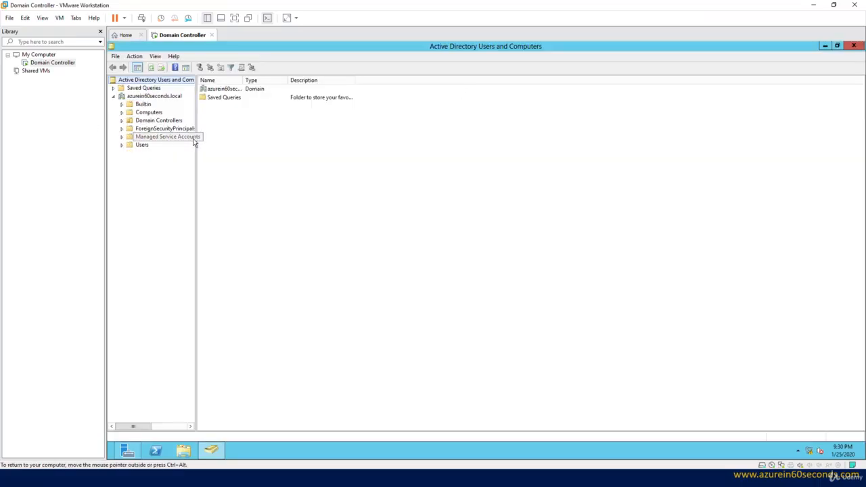
Browse the domain's Computers and Users containers, widening the tree pane and the Name column
left_click_drag(196, 138, 249, 139)
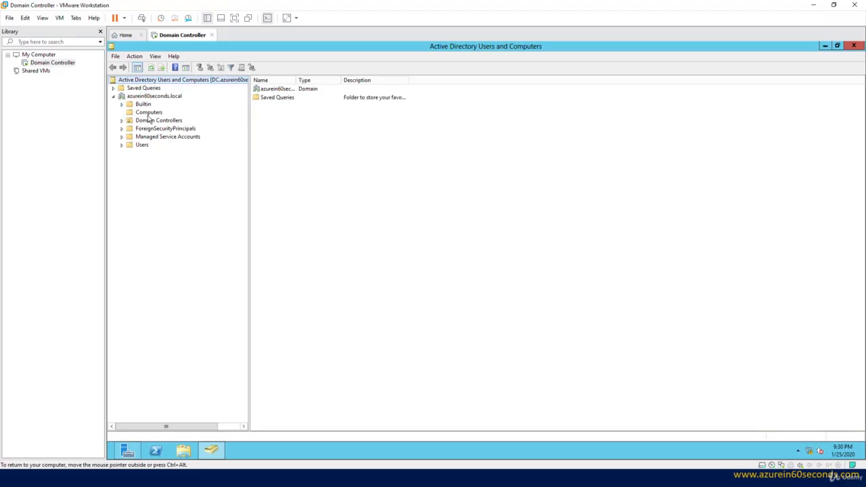
left_click(148, 113)
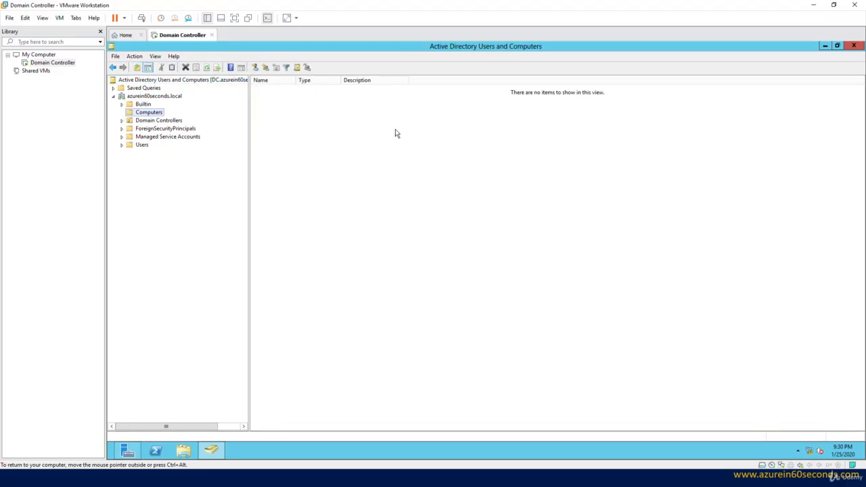
left_click(143, 146)
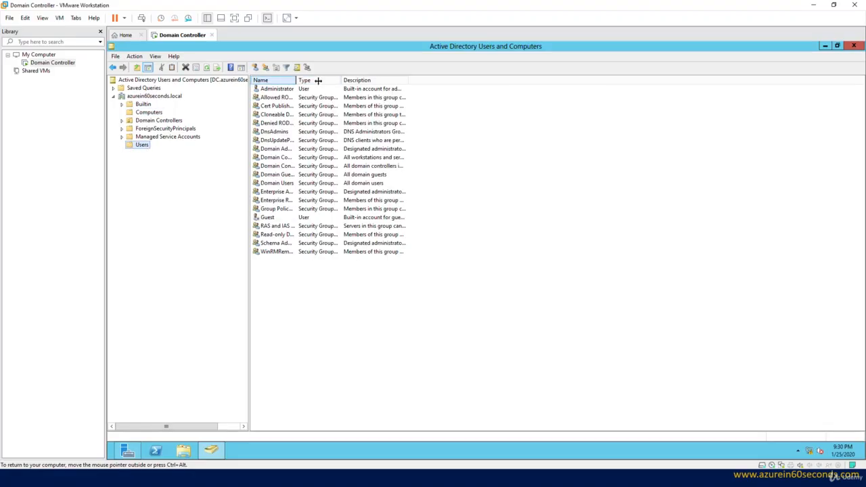
left_click_drag(343, 80, 347, 85)
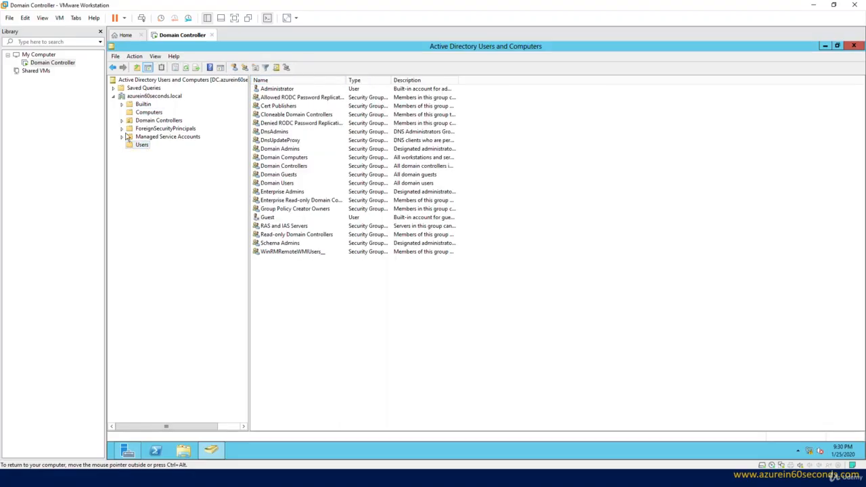